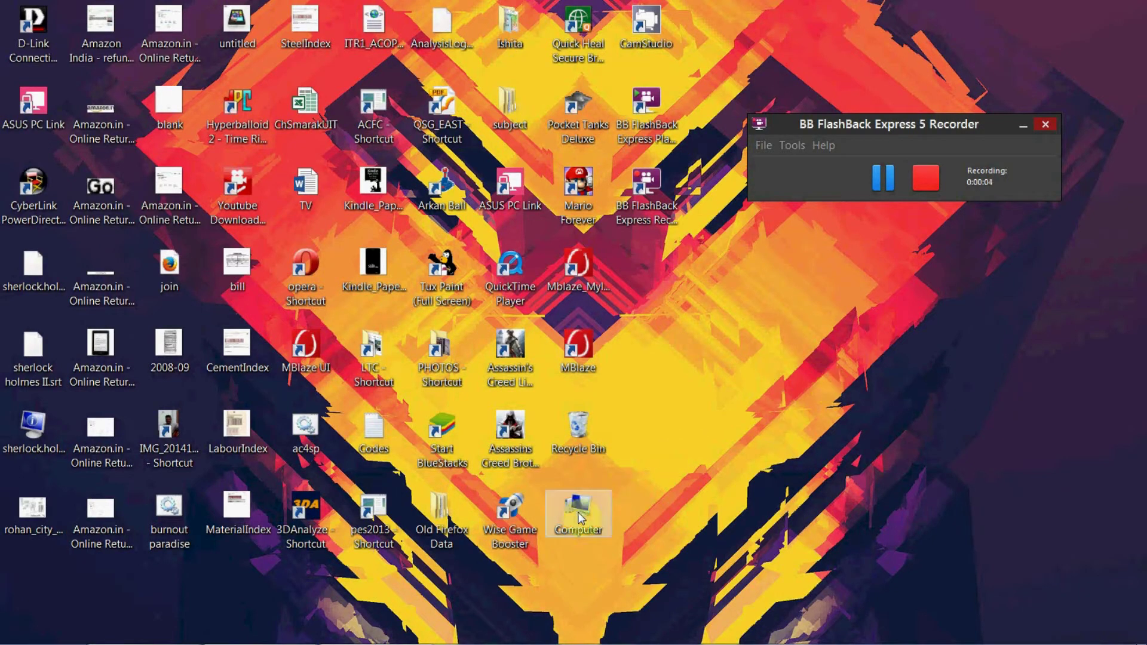
Step: Bring up the Notepad notes and briefly highlight the self-destructing message question
click(285, 634)
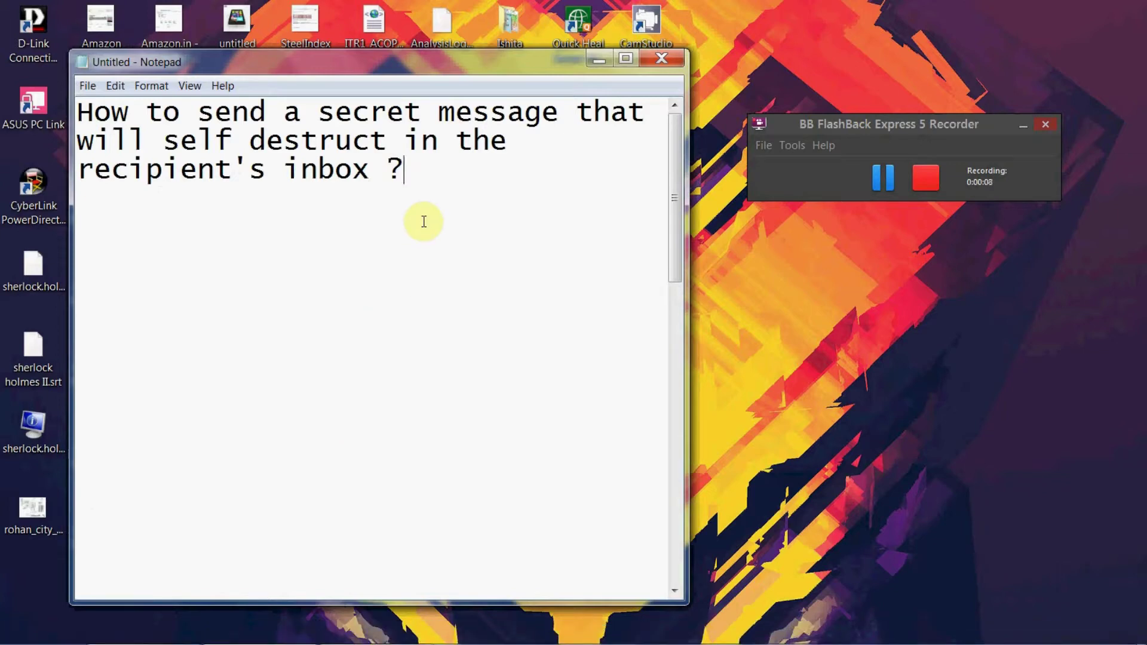
drag(441, 171, 54, 117)
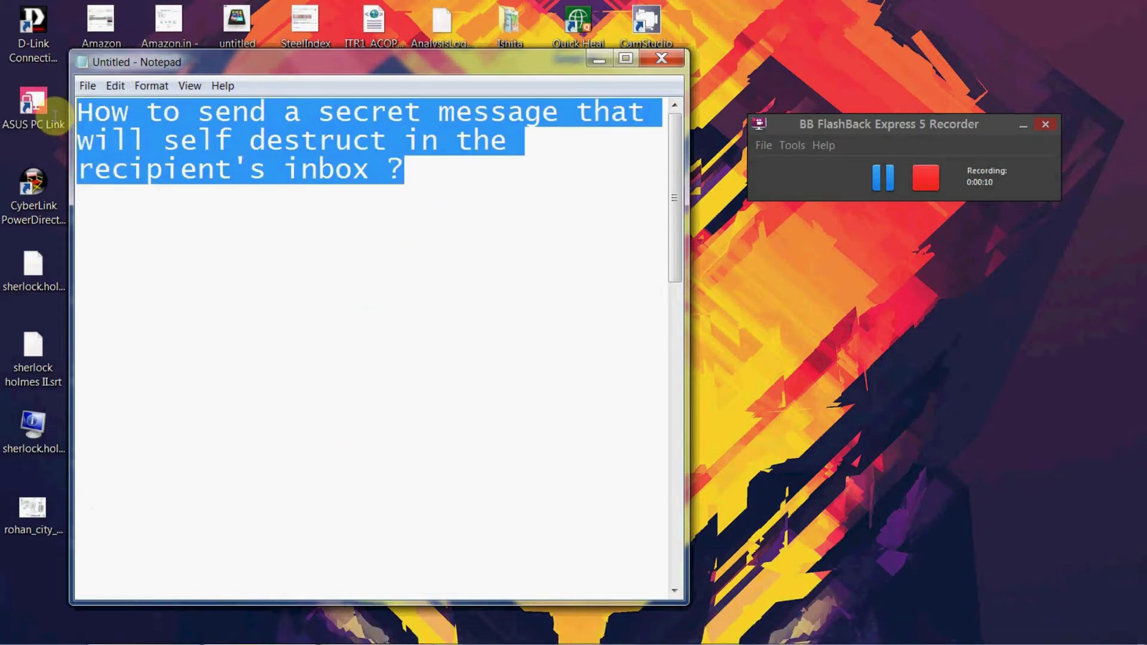
click(448, 169)
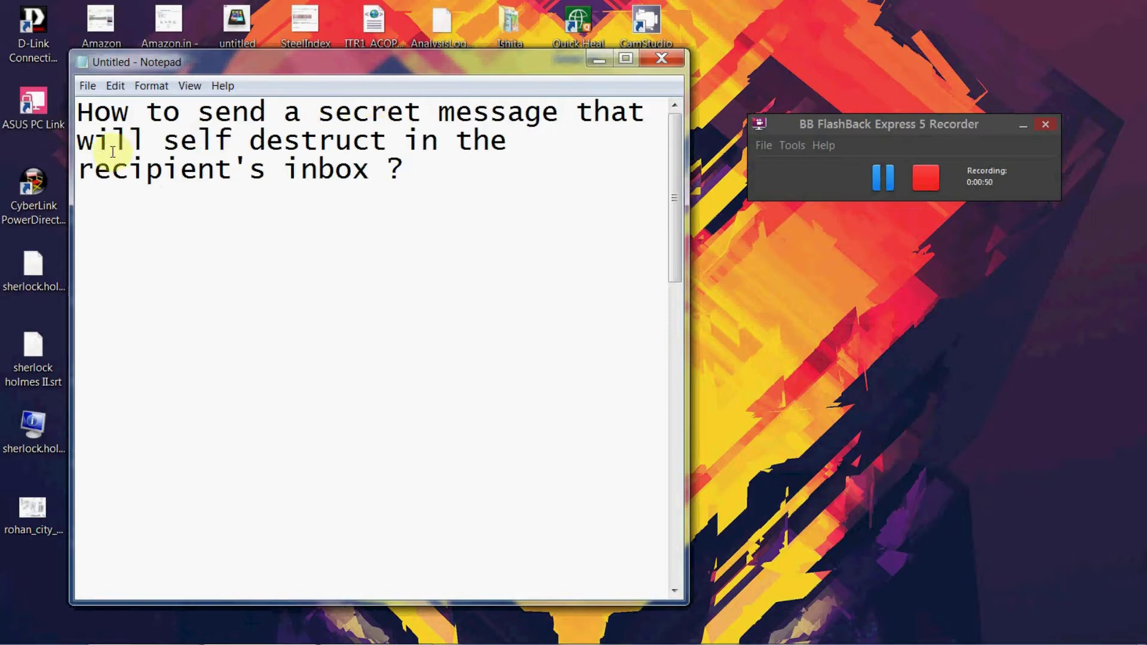
drag(164, 140, 387, 142)
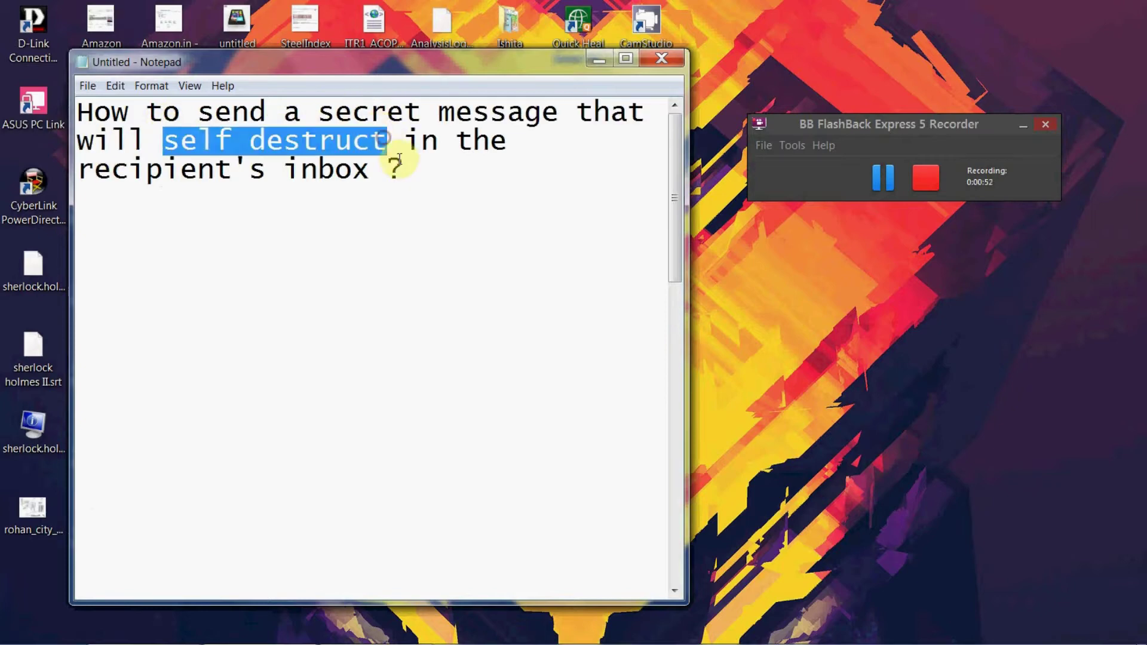
click(417, 177)
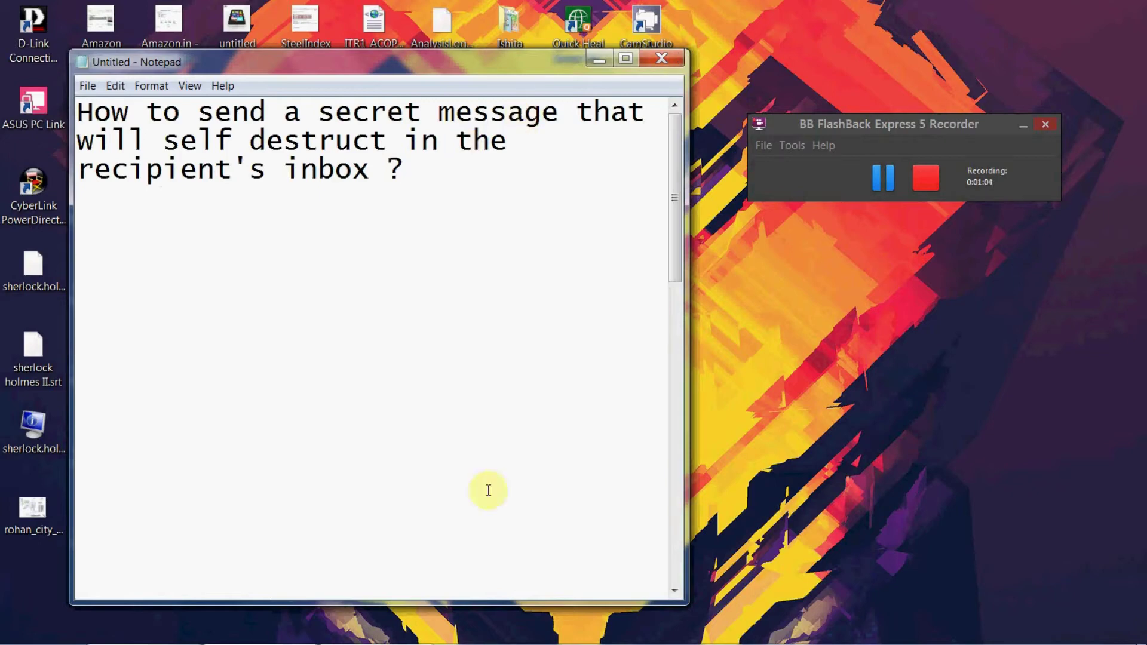
scroll(400, 305, down, 4)
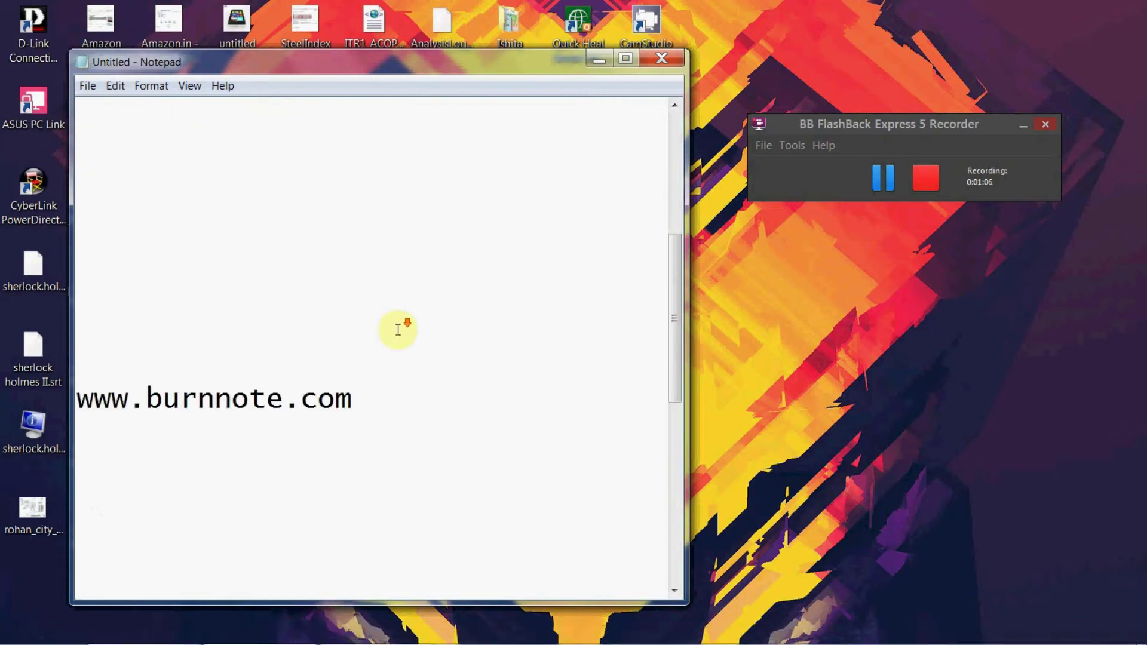
drag(372, 410, 77, 399)
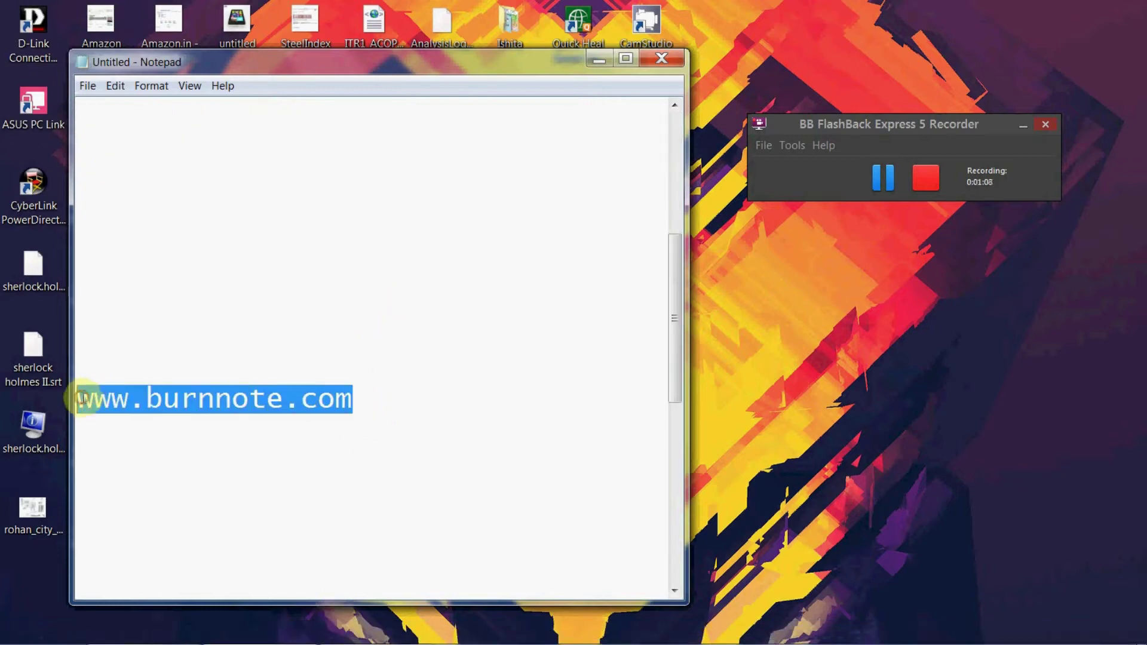
click(391, 406)
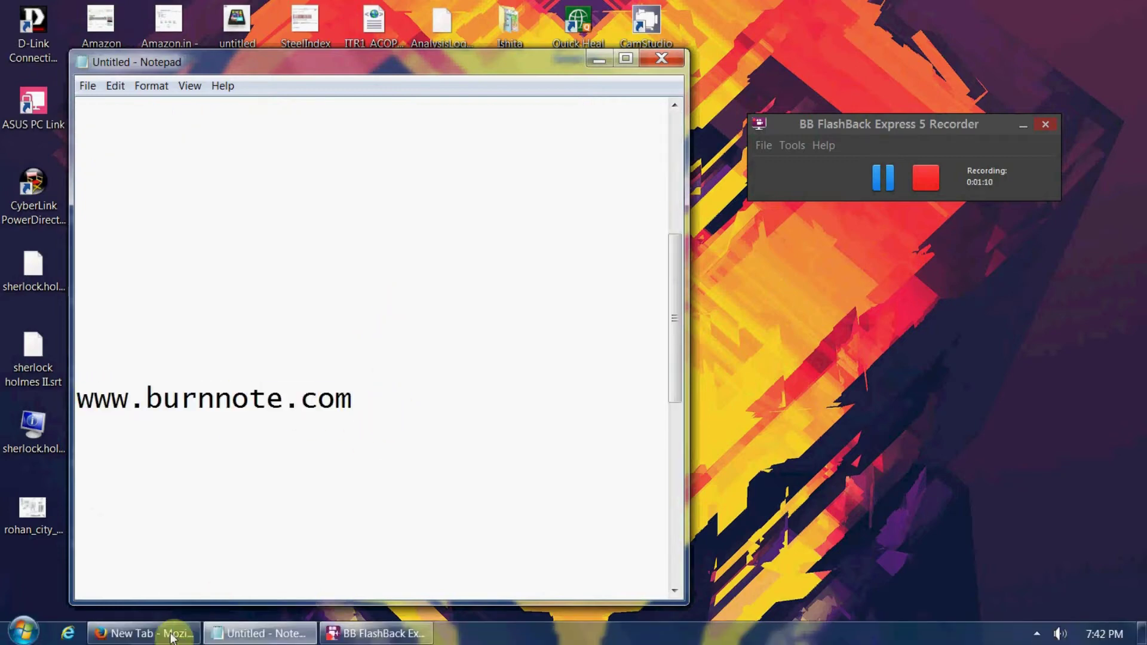
click(143, 634)
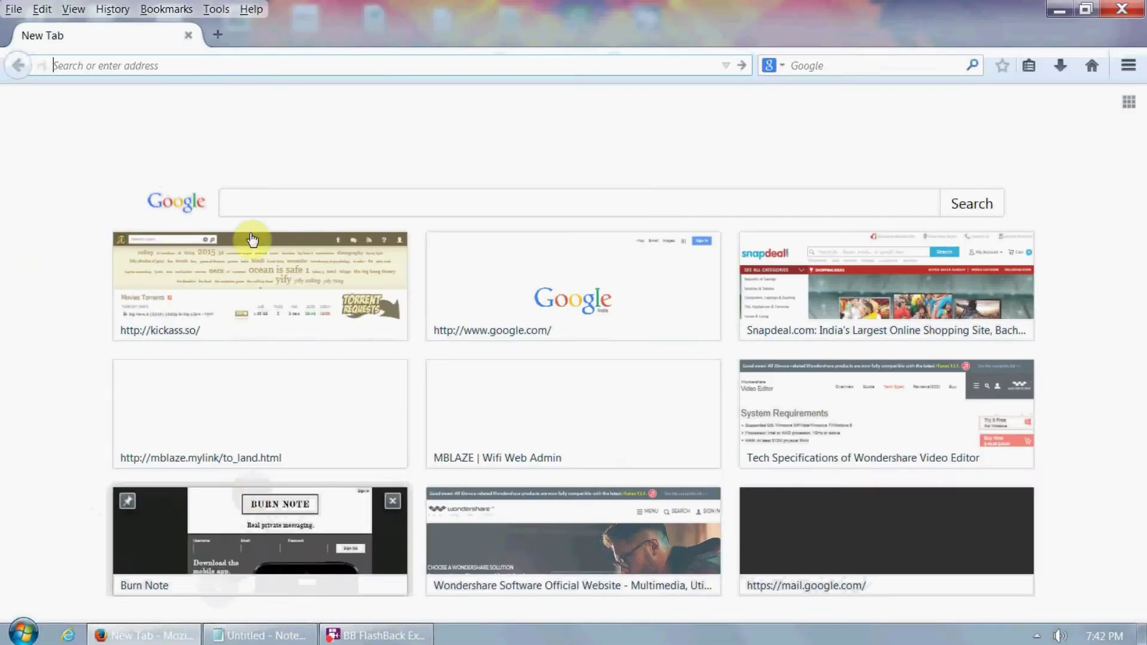
click(278, 66)
text(w)
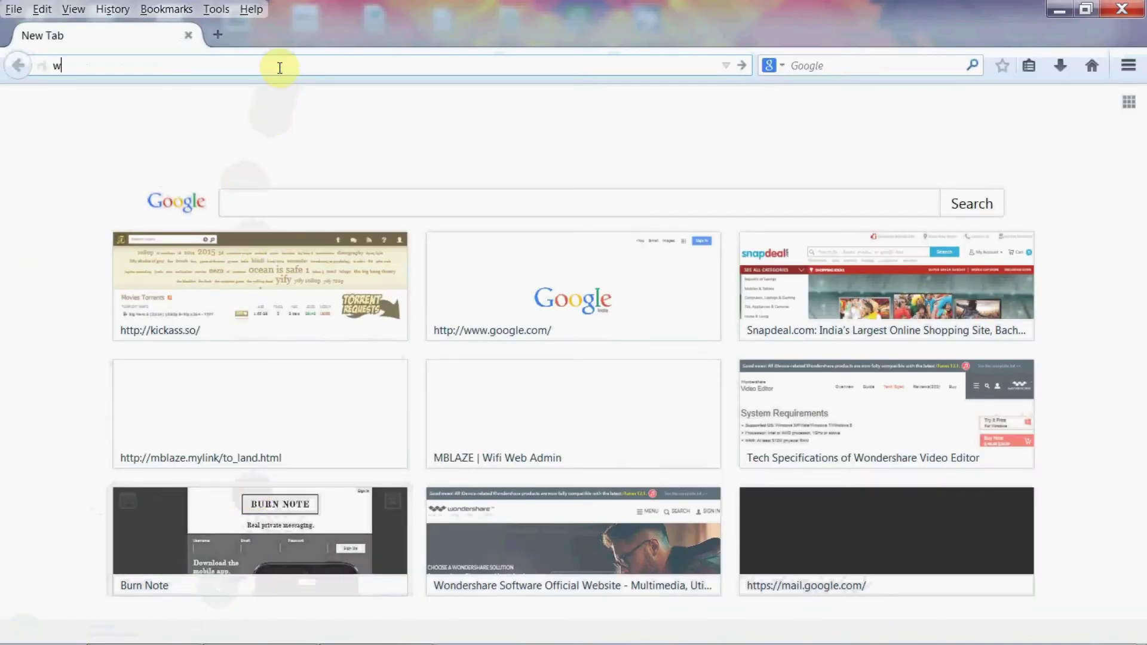
text(ww.burnnote.com/)
key(Return)
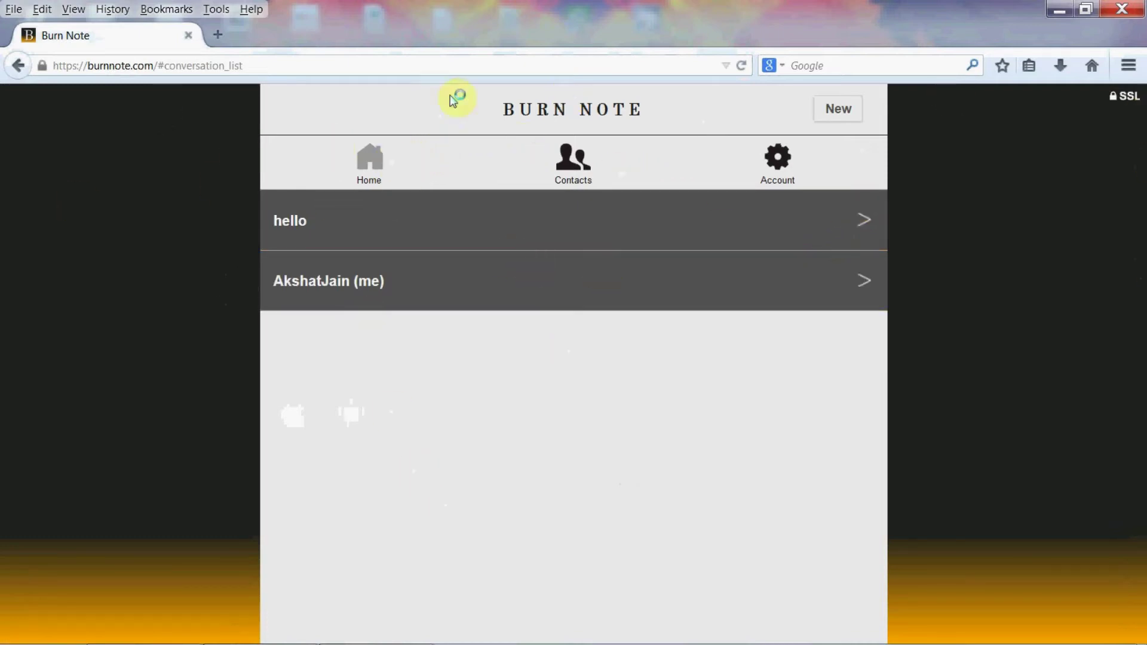
click(840, 121)
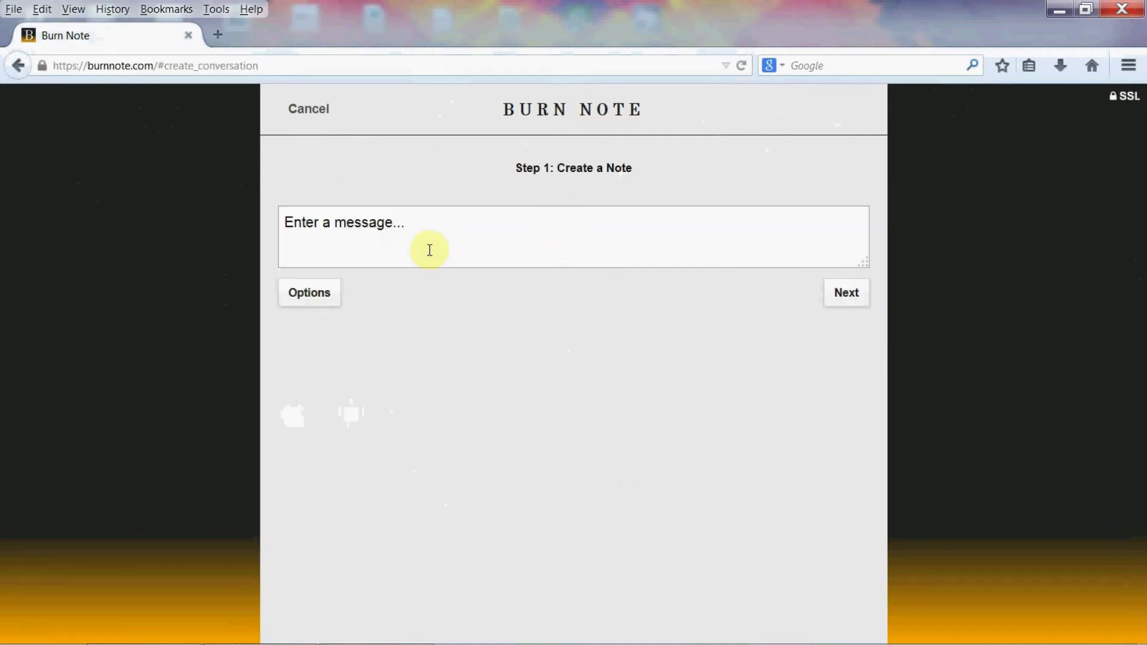
click(428, 230)
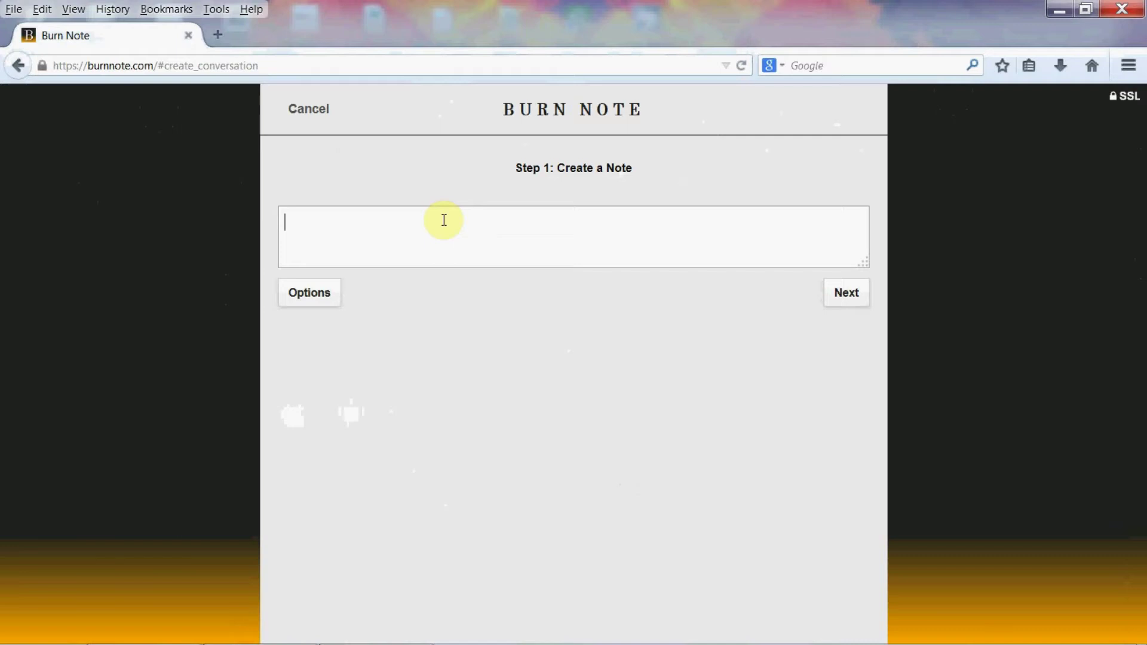
text(redit )
text(card number - 1111 )
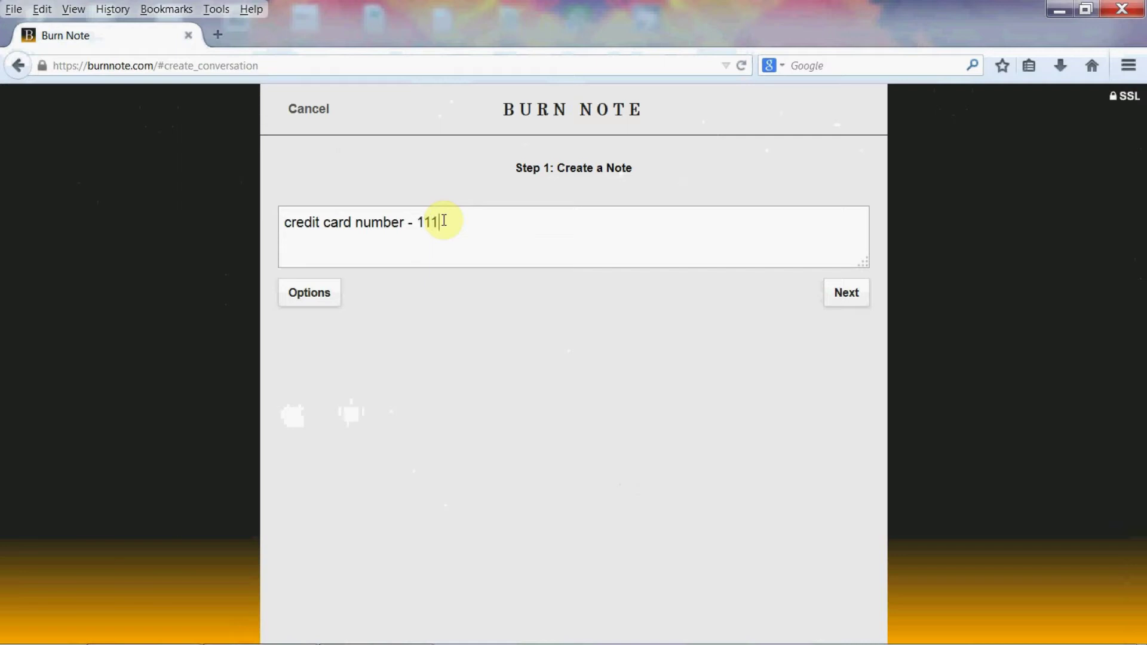
text(2222 3333 )
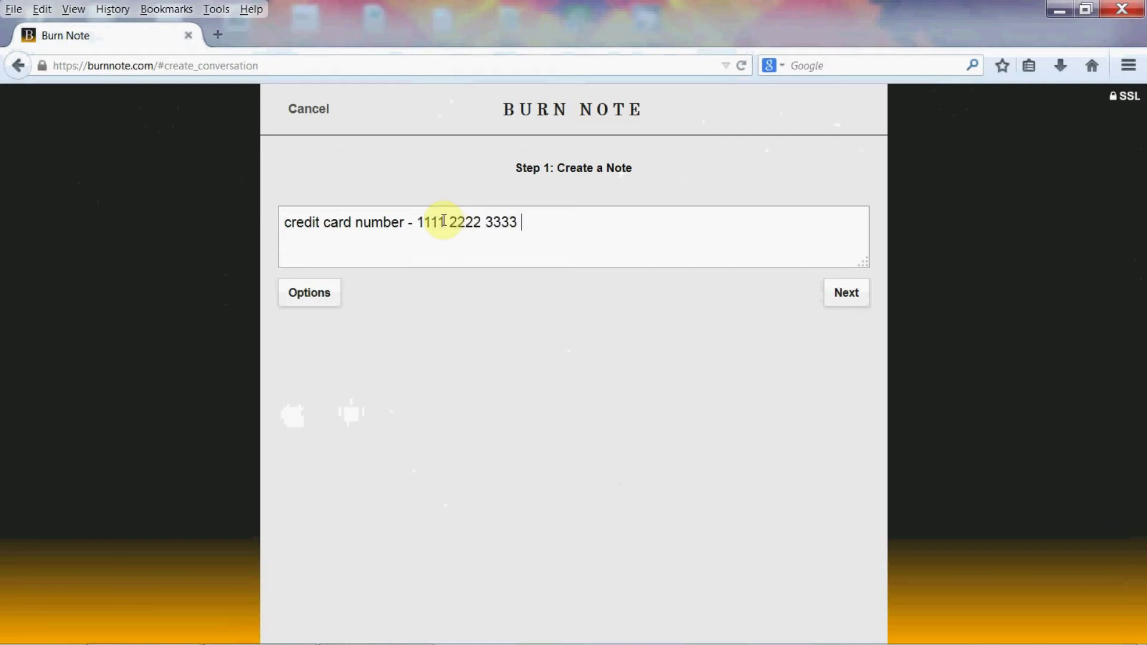
text(4444)
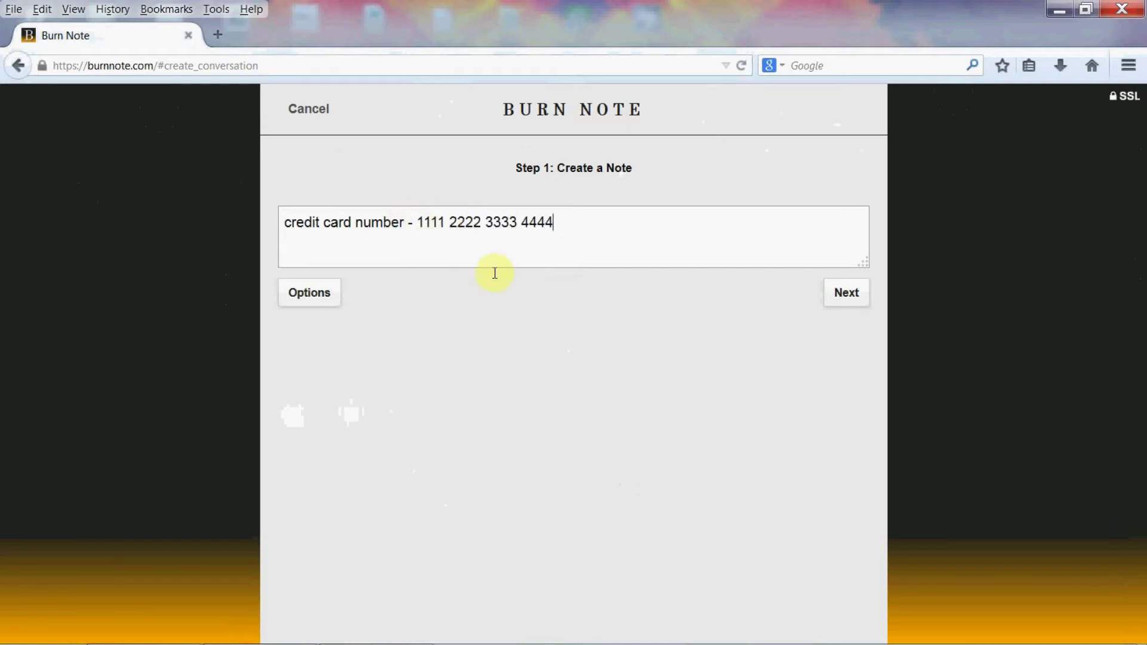
Step: Open the note's Message Options and shorten the deletion timer to 7 seconds
click(320, 298)
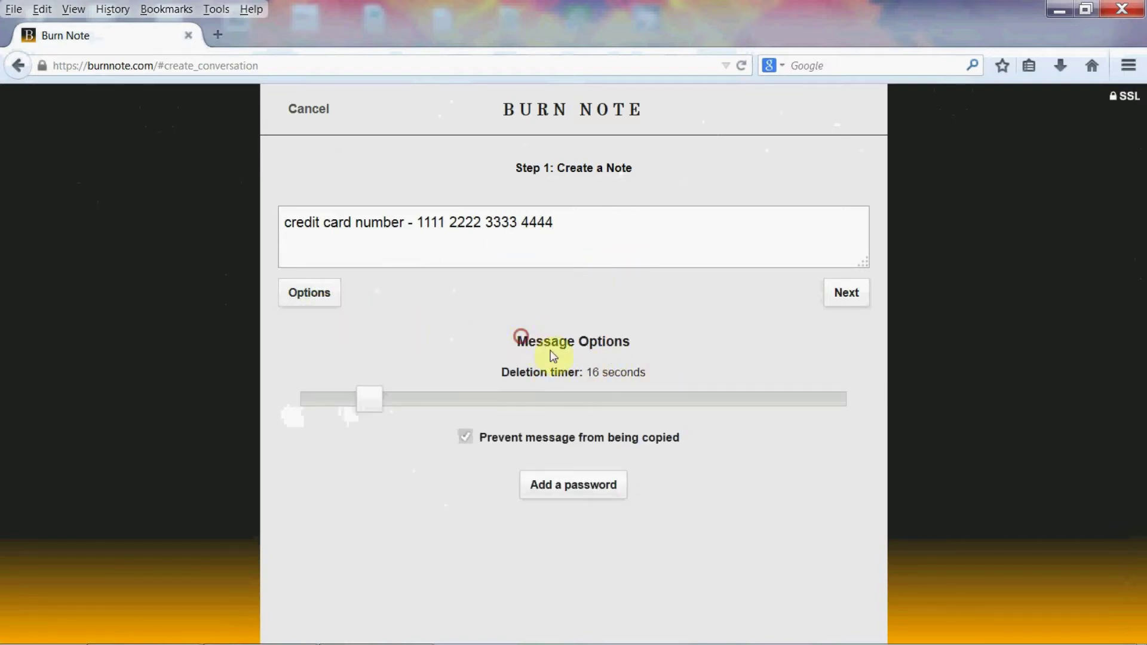
drag(518, 337, 644, 372)
click(646, 376)
drag(375, 405, 328, 404)
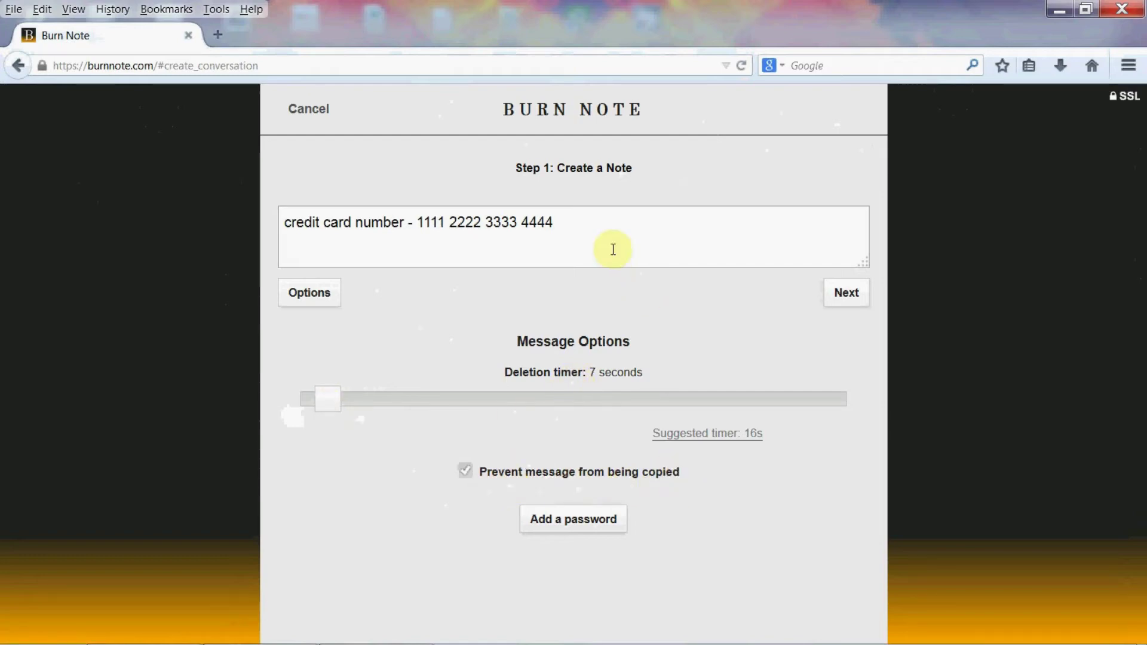
drag(589, 223, 358, 224)
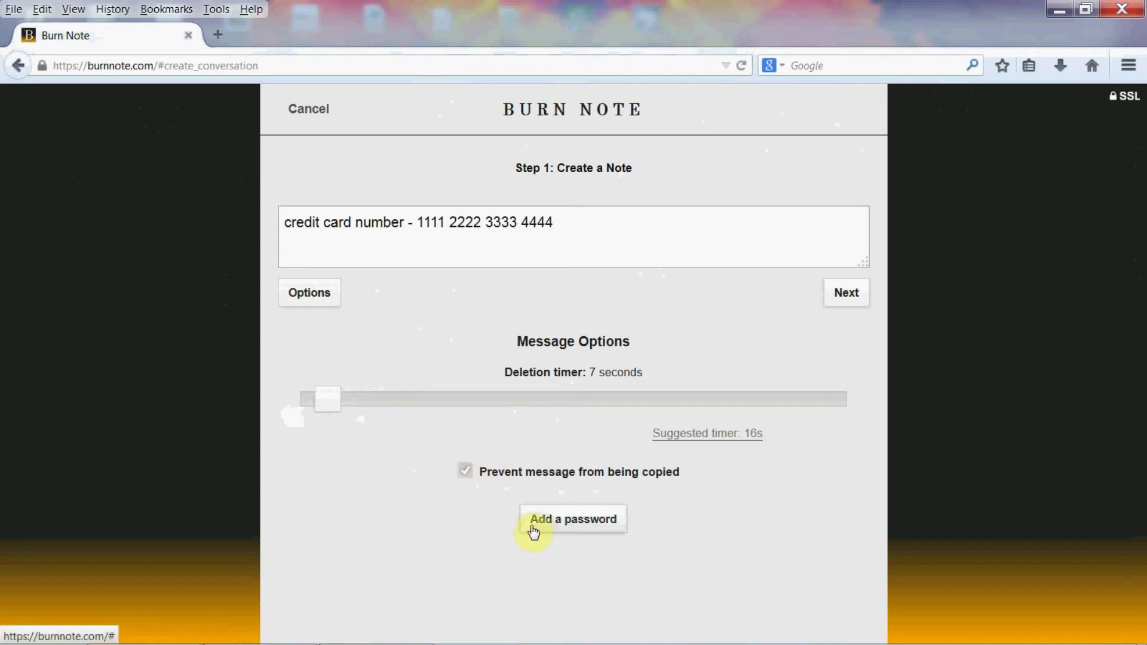
Step: Add a password to the credit card note and continue to the send step
click(559, 531)
click(566, 526)
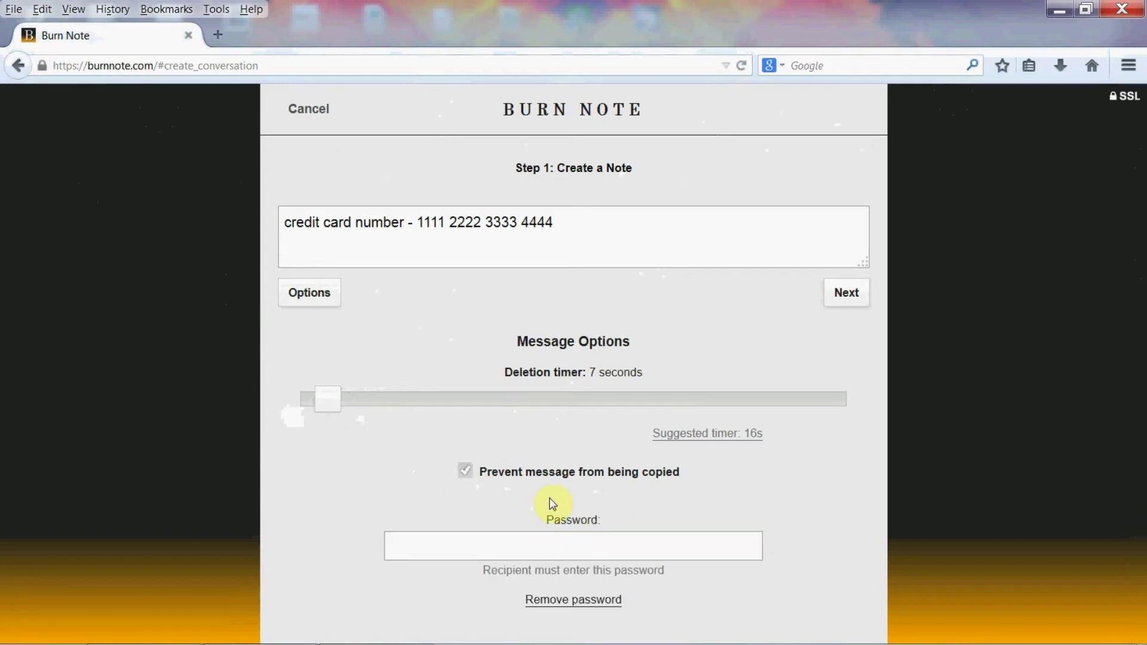
text(pas)
text(ord)
click(854, 303)
Step: Choose AkshatJain (me) as the recipient, then cancel sending directly
click(577, 207)
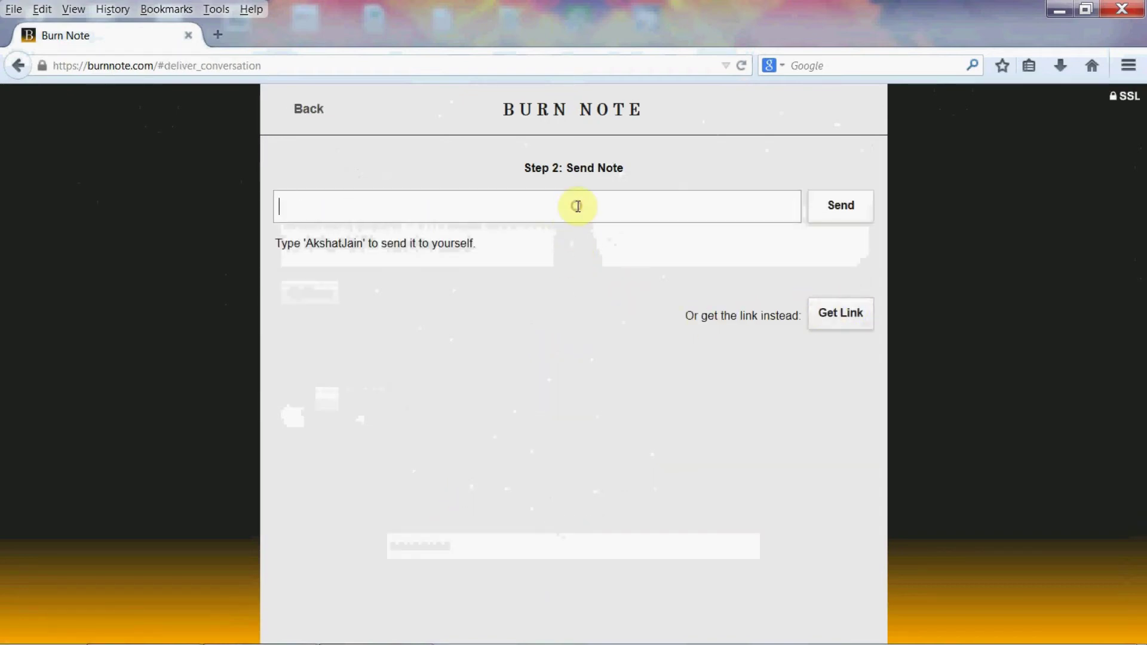
click(505, 214)
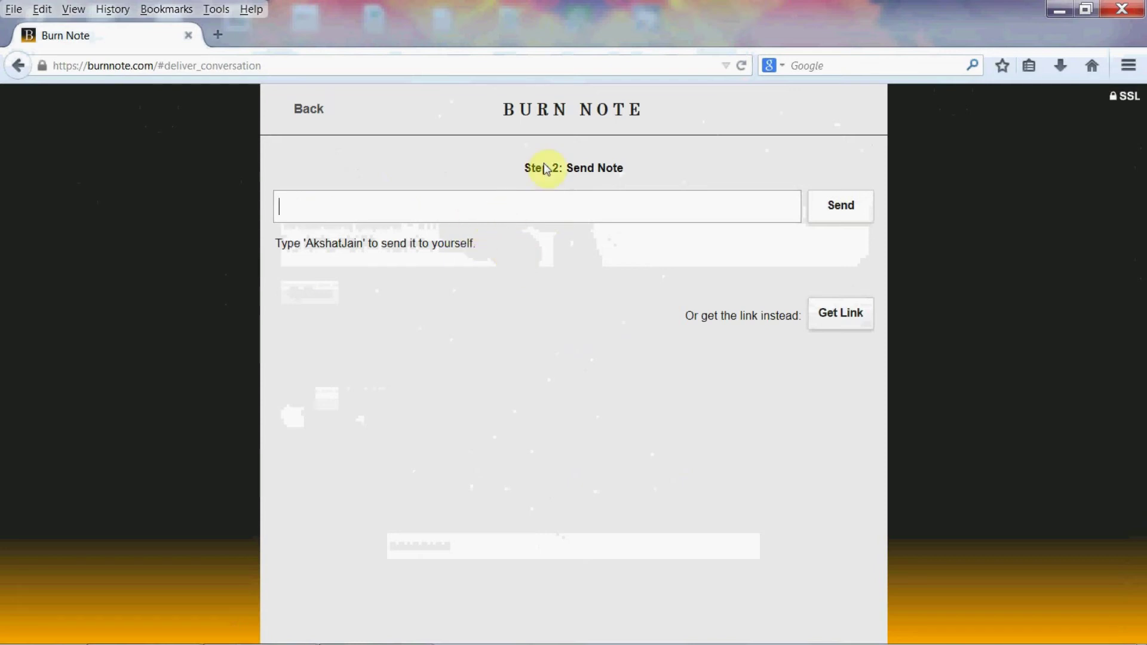
text(kshatJain)
click(522, 258)
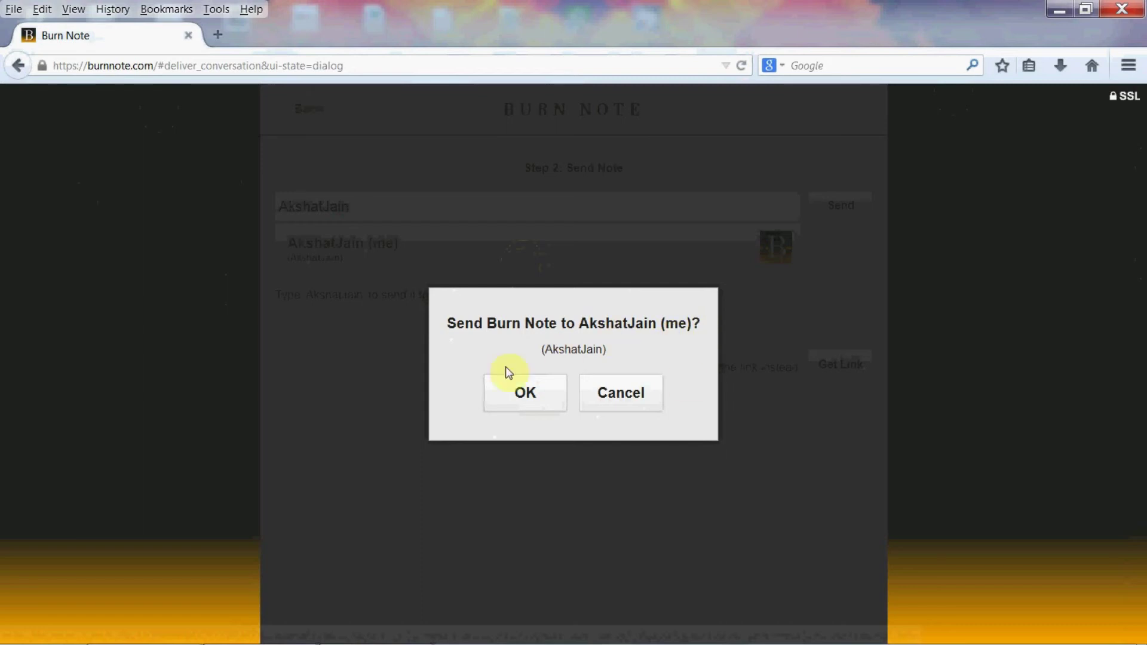
click(617, 401)
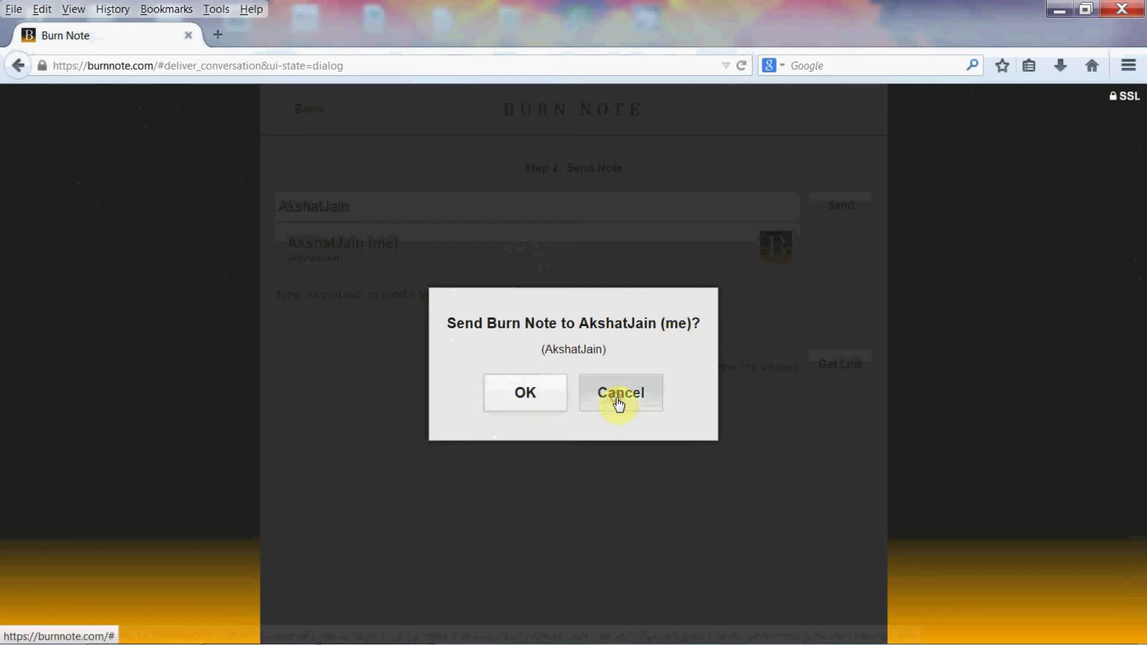
Step: Get a share link for the conversation labelled 'hello' and open it
click(831, 365)
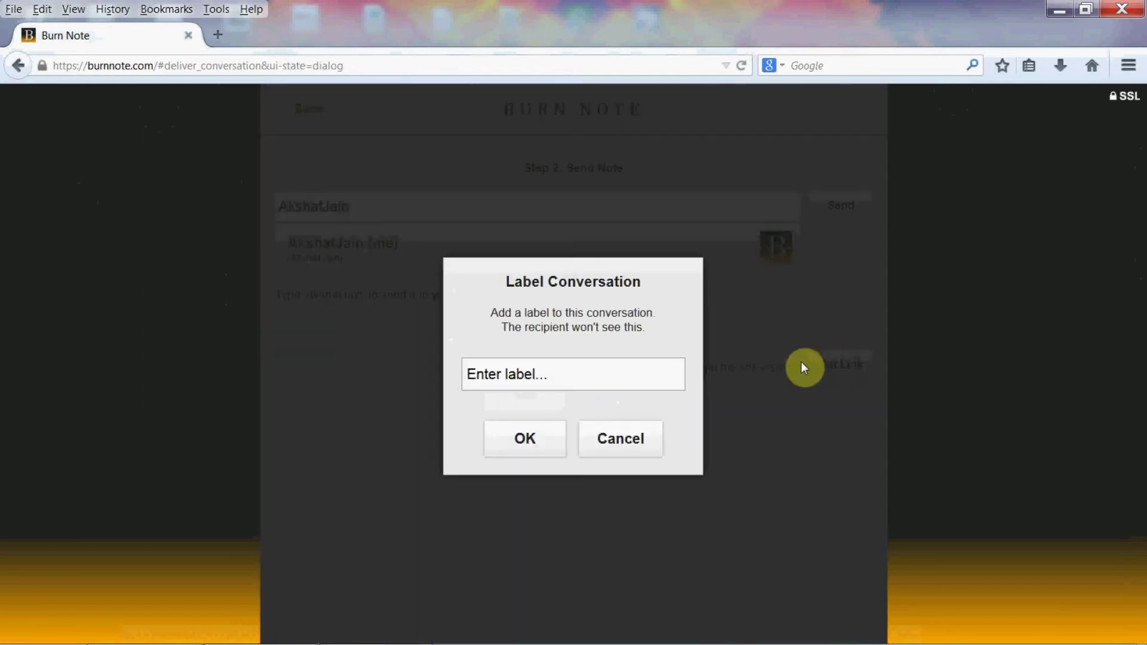
text(hello)
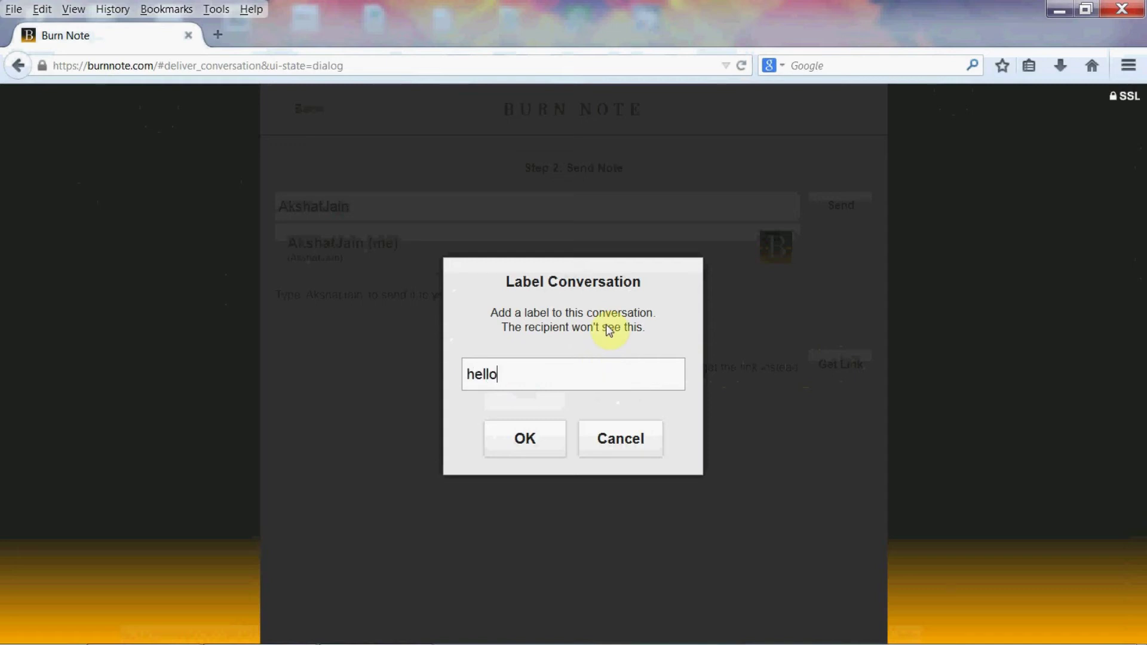
click(535, 442)
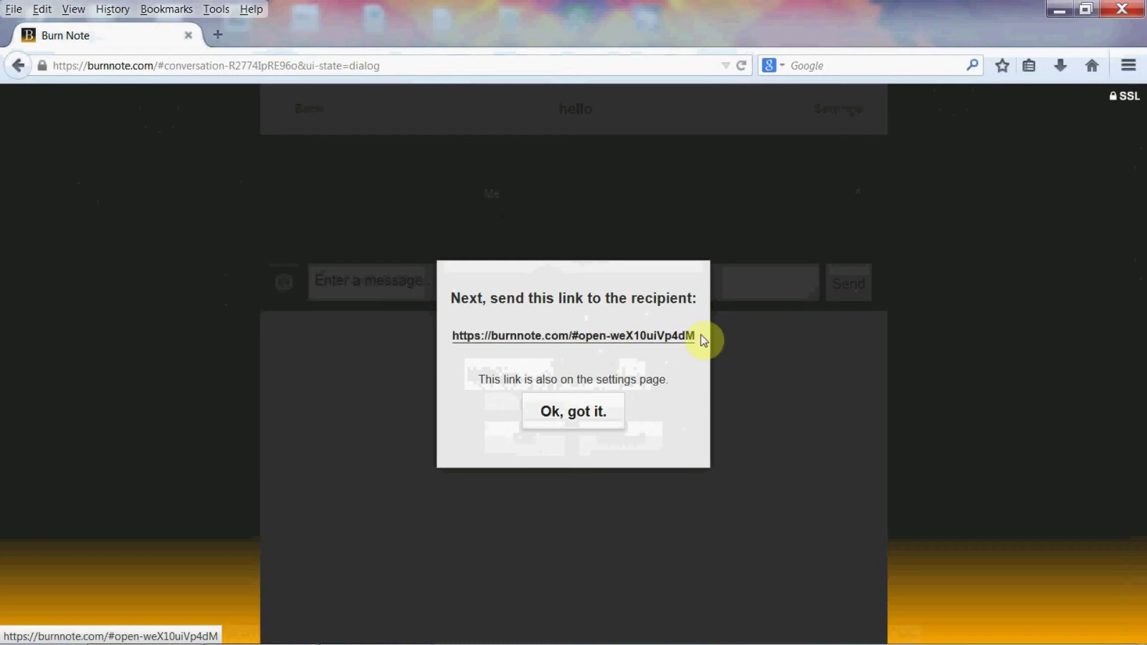
click(581, 338)
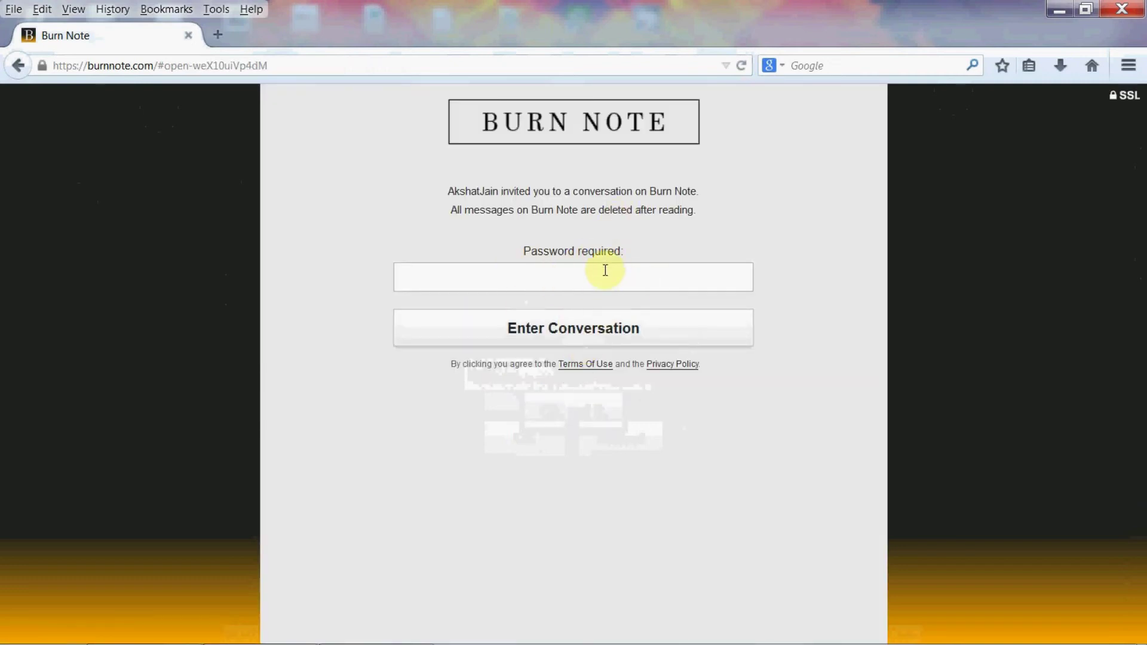
Step: Unlock the 'hello' conversation with the password and reveal the credit card note
click(597, 276)
text(•••••)
click(599, 326)
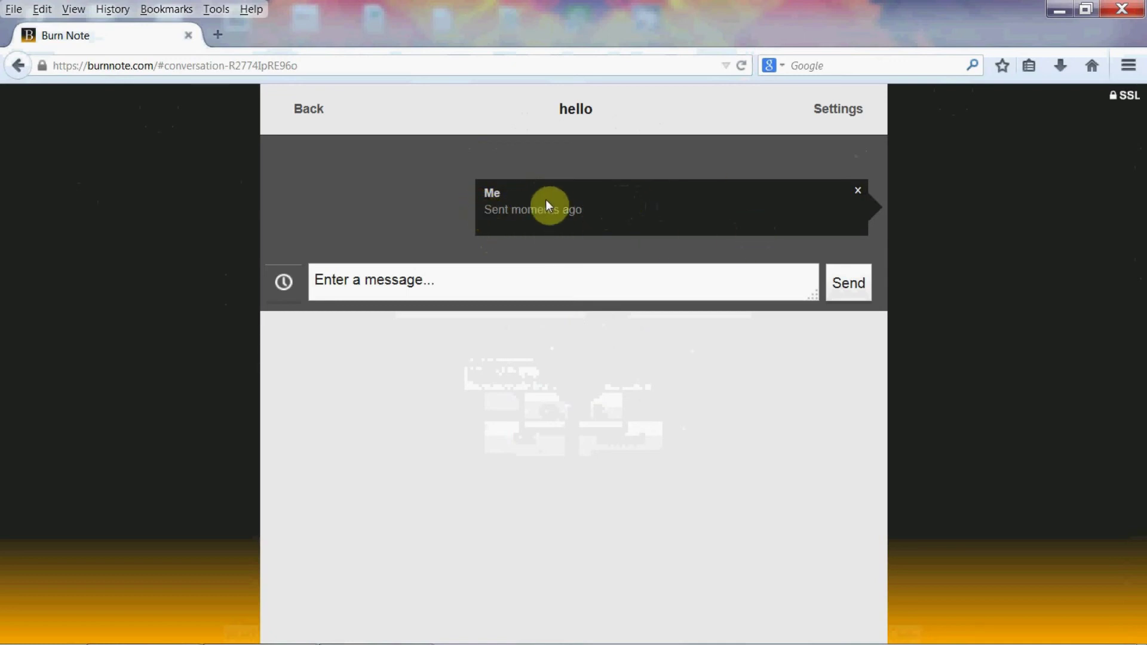
click(652, 201)
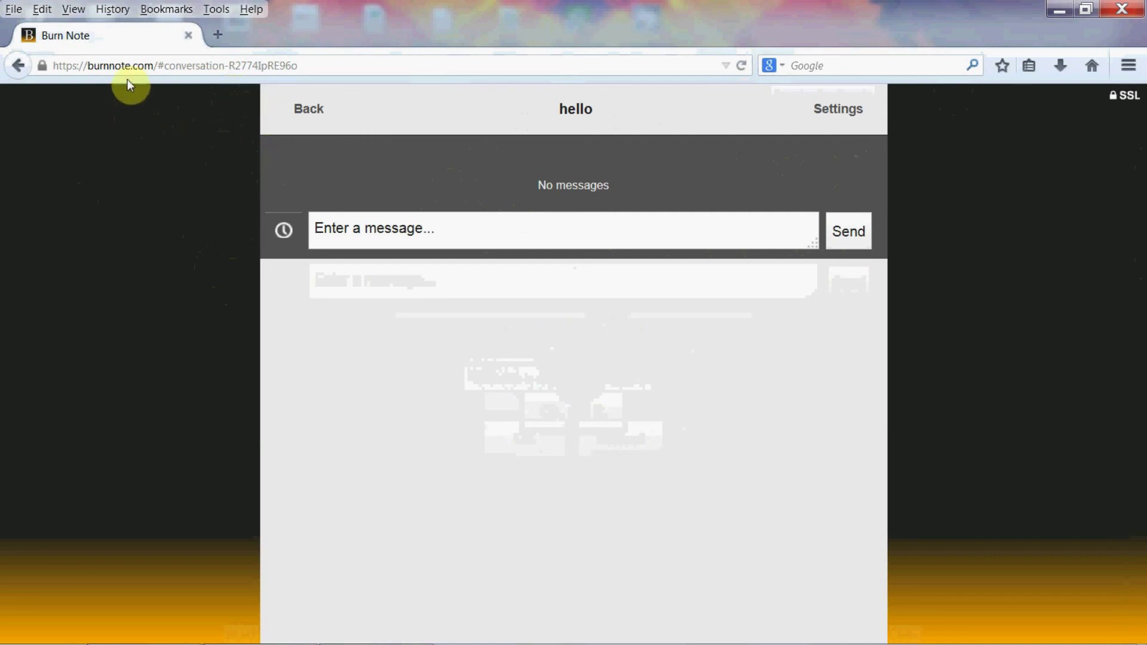
mouse_move(260, 642)
click(260, 634)
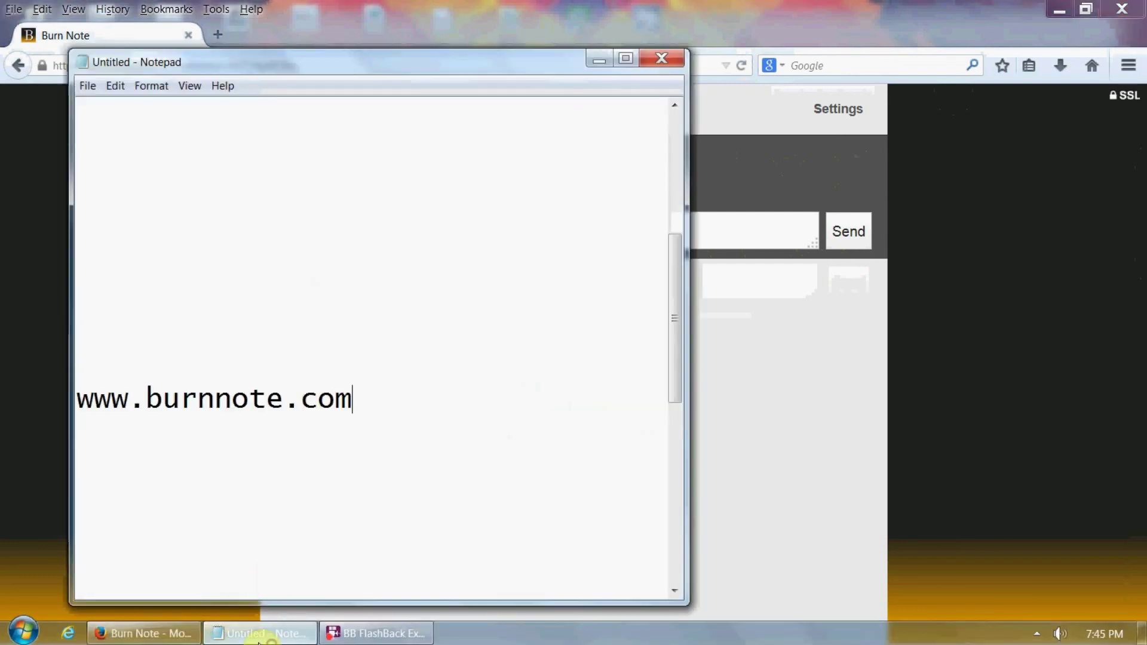
scroll(404, 341, down, 5)
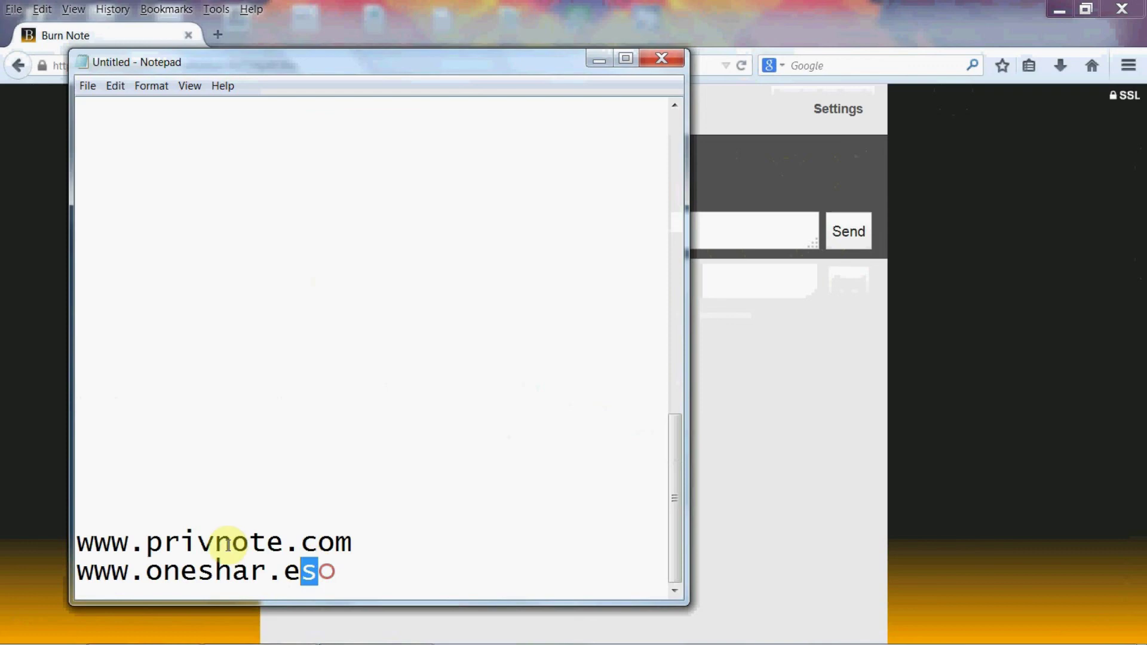
drag(327, 574, 45, 533)
click(206, 542)
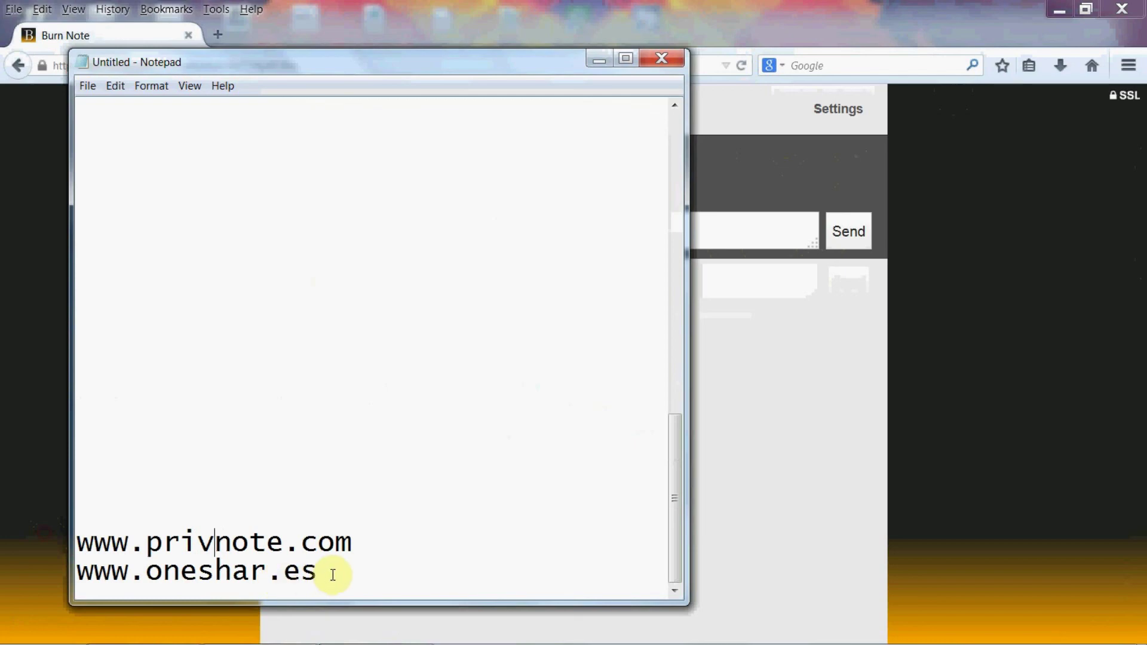
scroll(426, 518, up, 7)
scroll(425, 519, up, 3)
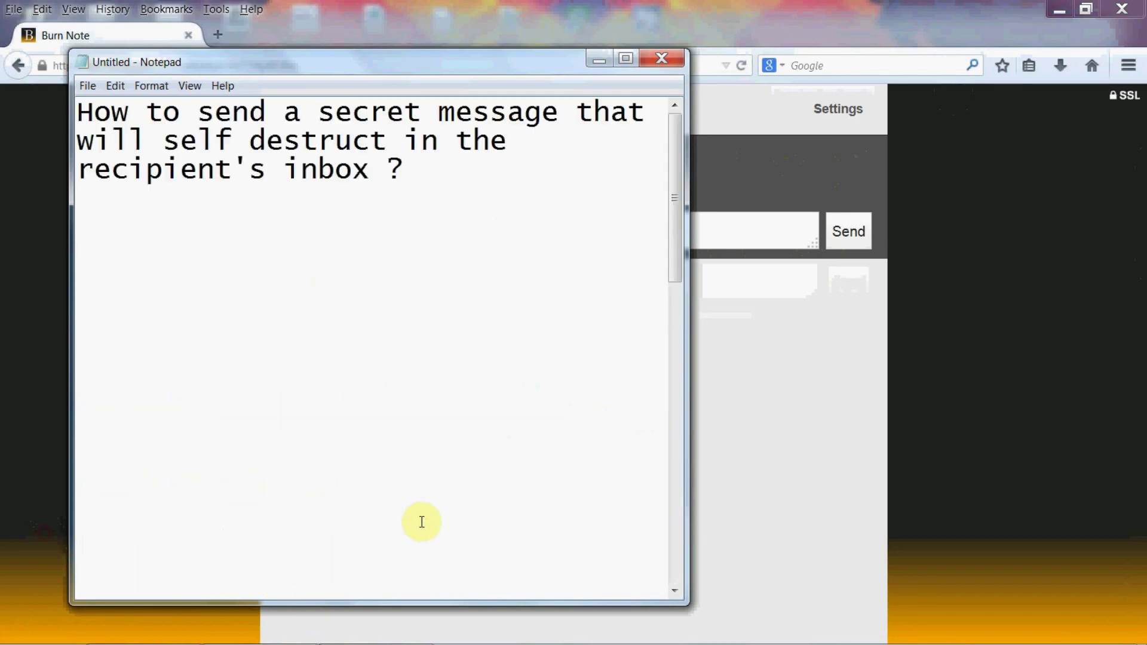
scroll(422, 522, down, 5)
scroll(418, 526, down, 5)
click(646, 61)
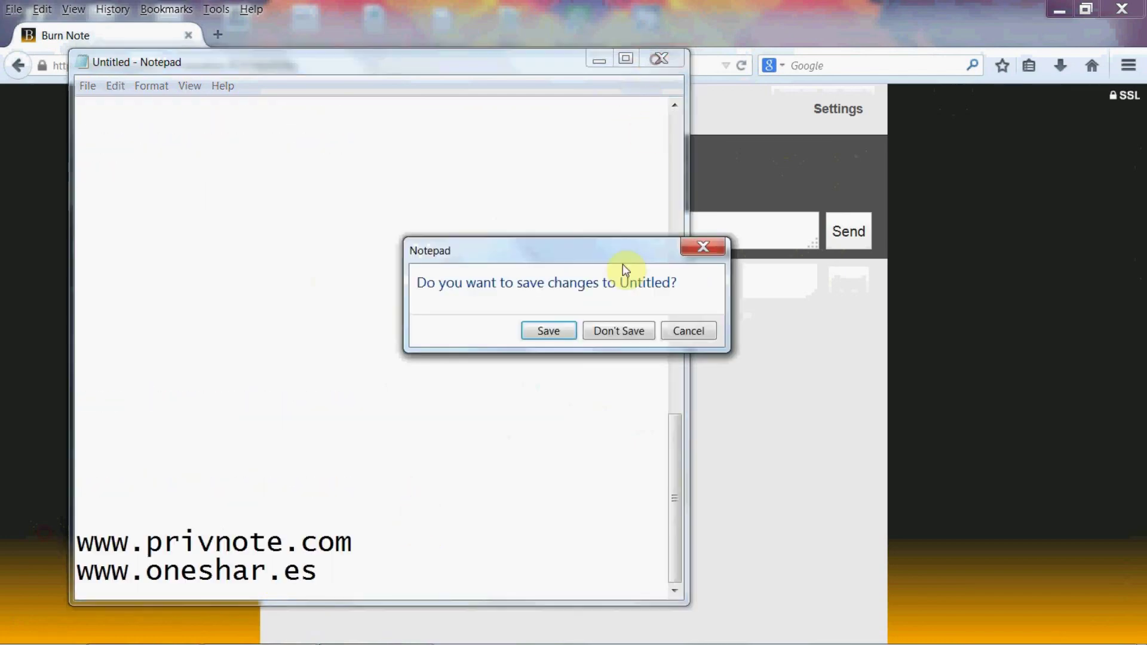
click(605, 331)
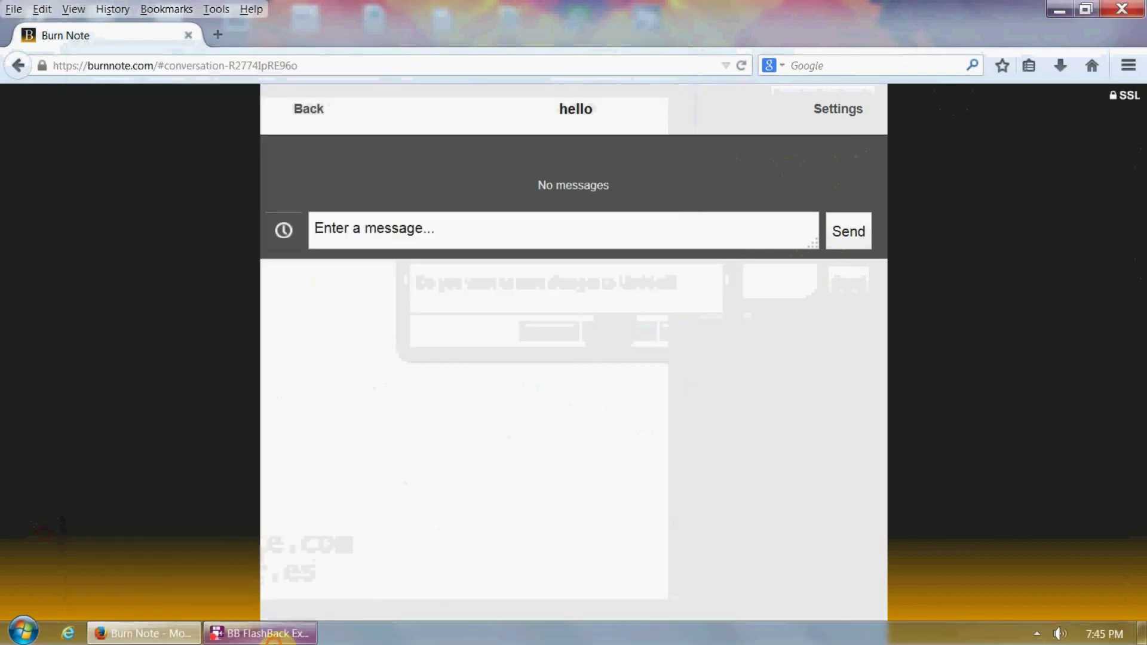